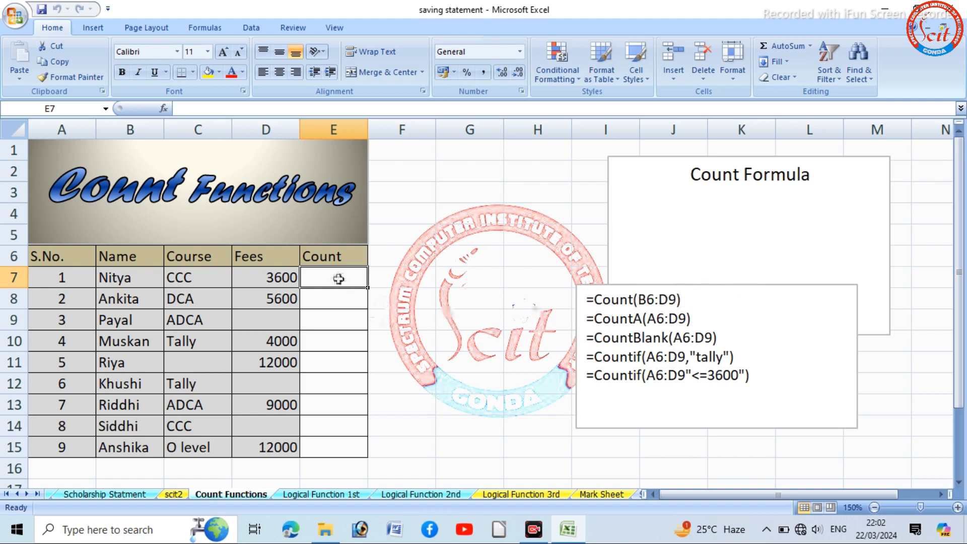
# - Enter a COUNT formula in cell E7 that counts the numeric cells in the range C7:D15
pyautogui.click(432, 350)
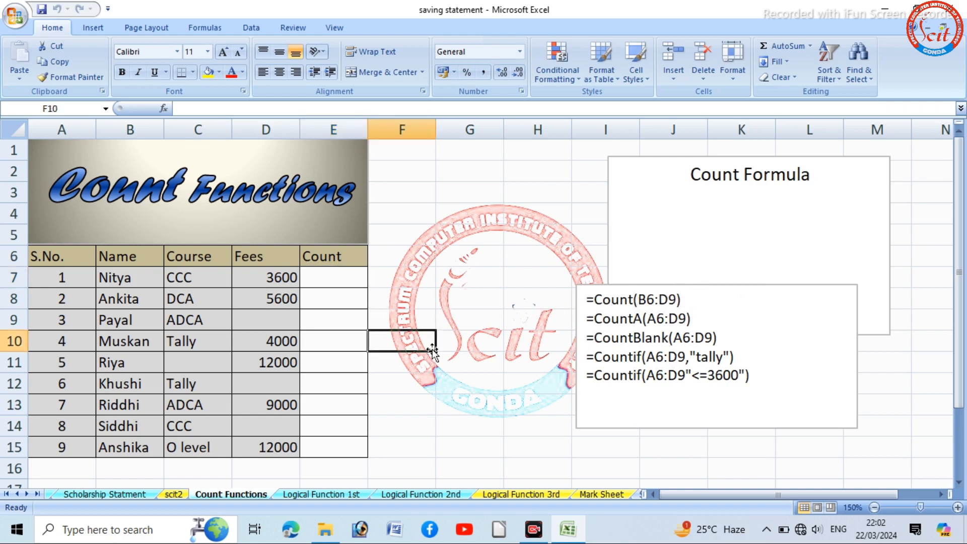
pyautogui.click(349, 278)
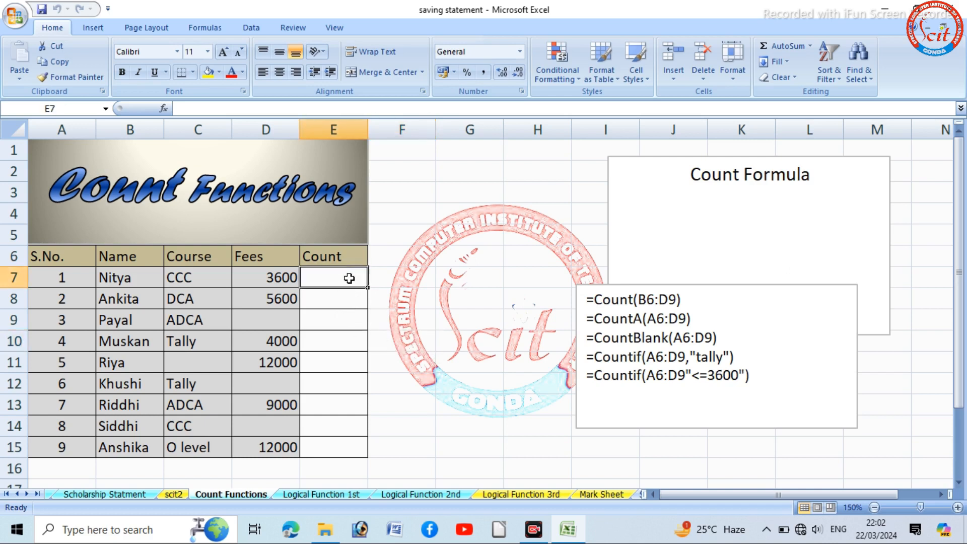
pyautogui.write('=')
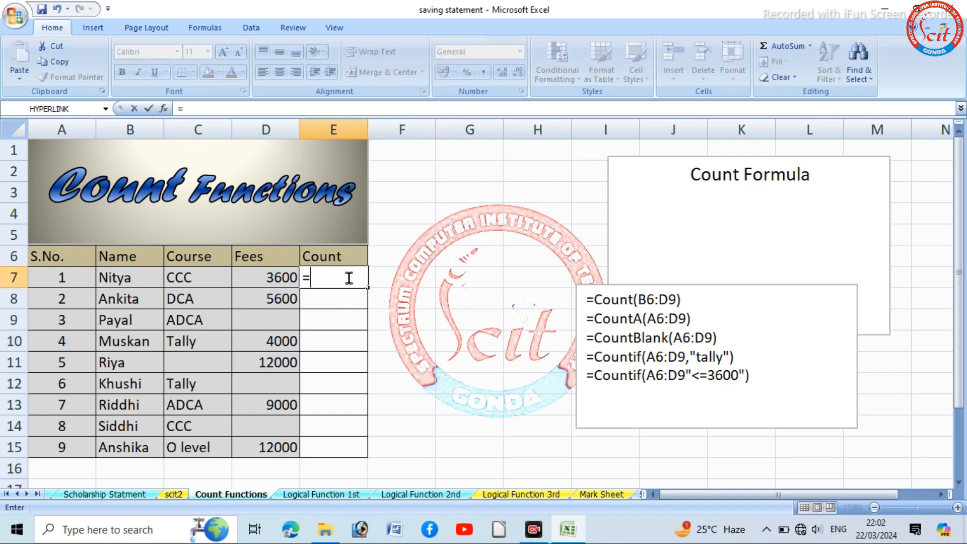
pyautogui.write('count')
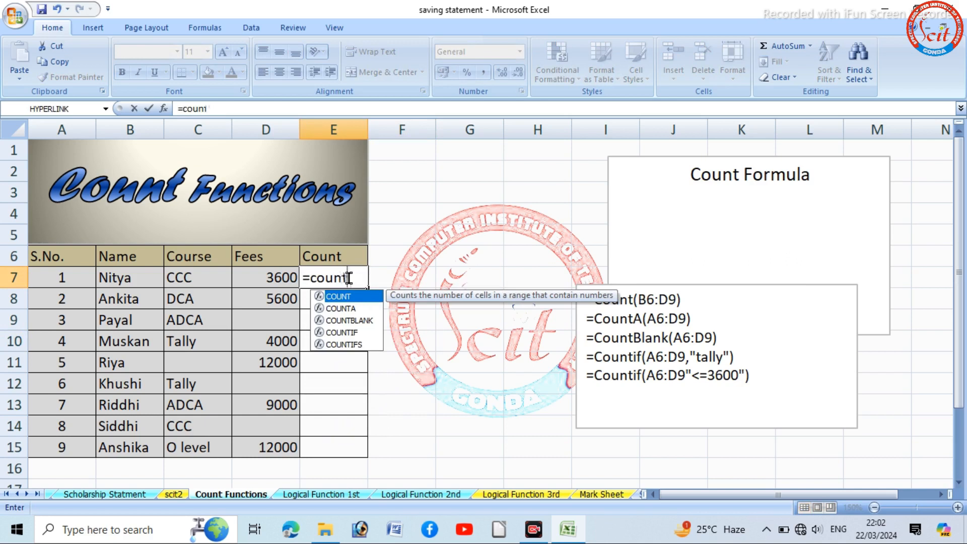
pyautogui.write('(')
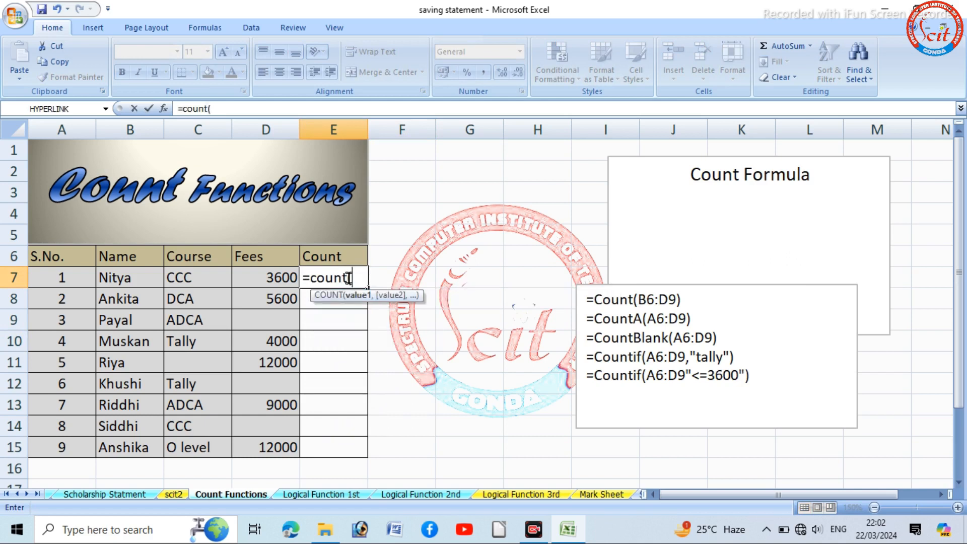
pyautogui.moveTo(170, 278); pyautogui.dragTo(280, 453)
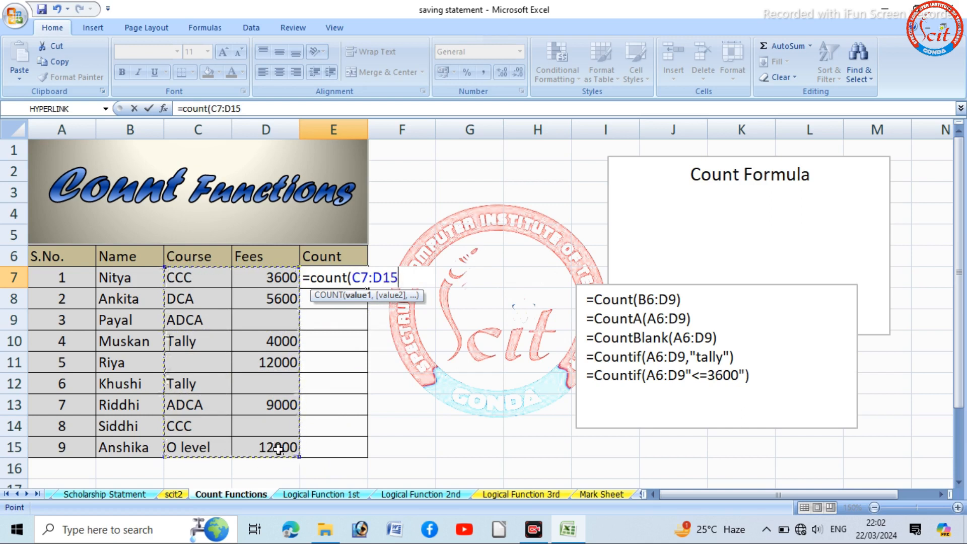
pyautogui.write(')')
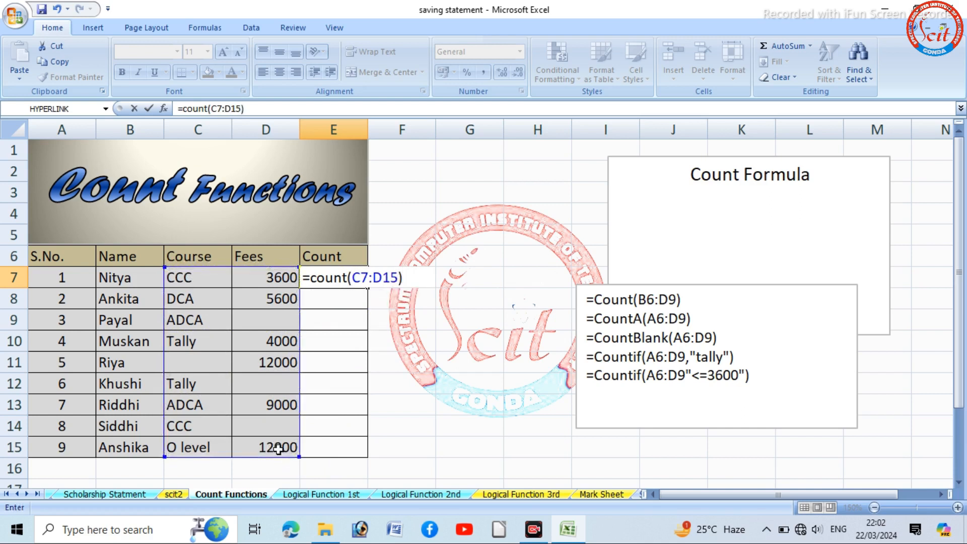
pyautogui.press('Return')
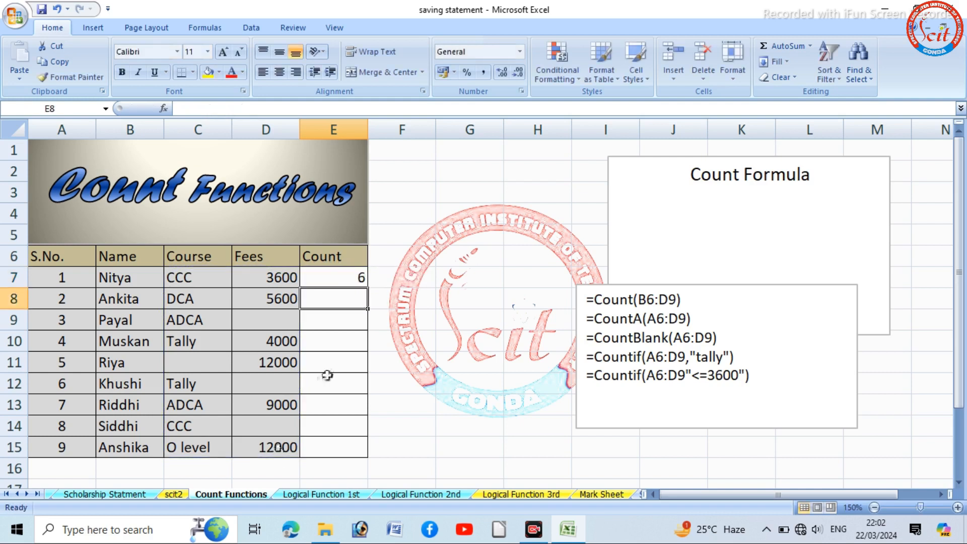
pyautogui.click(358, 277)
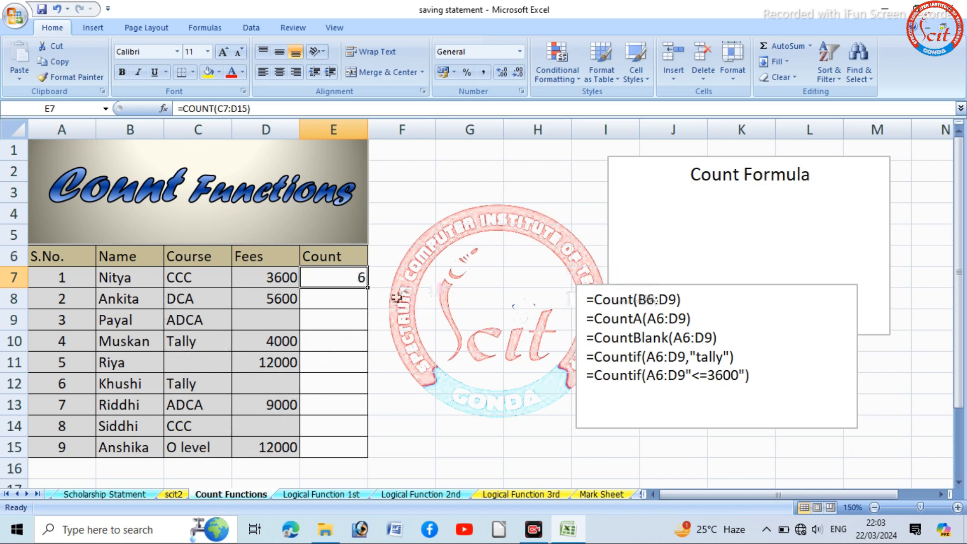
# - Enter a COUNTA formula in cell E8 that counts the non-empty cells in the range C7:D15
pyautogui.click(348, 302)
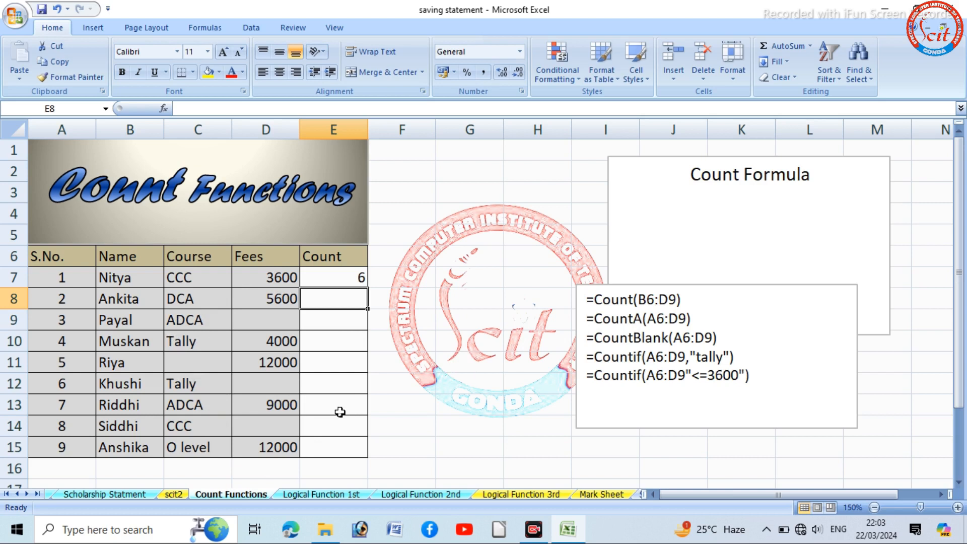
pyautogui.write('=')
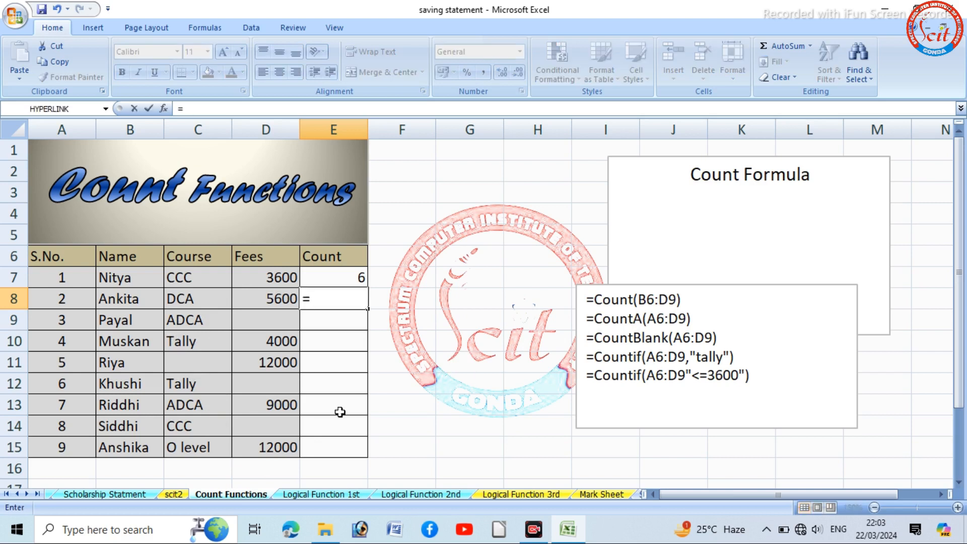
pyautogui.write('cou')
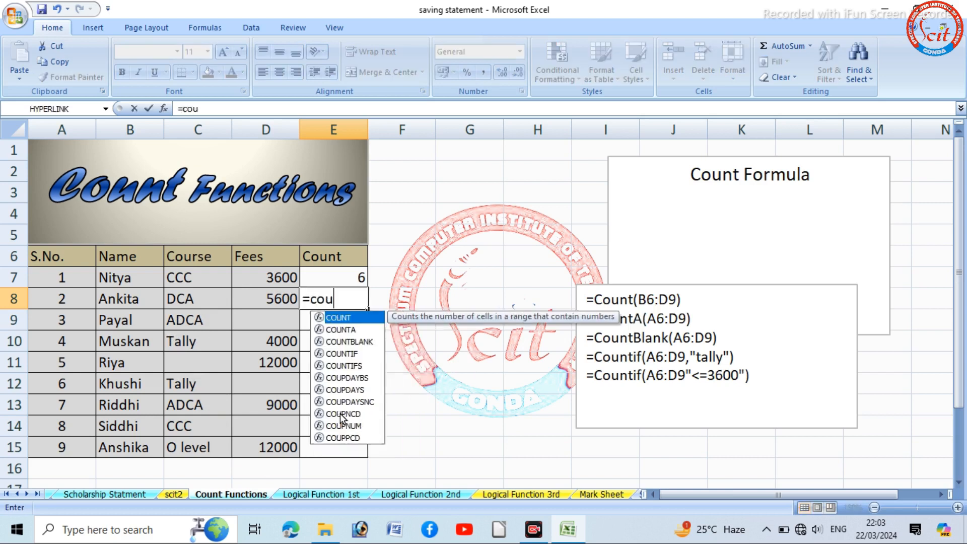
pyautogui.write('nta')
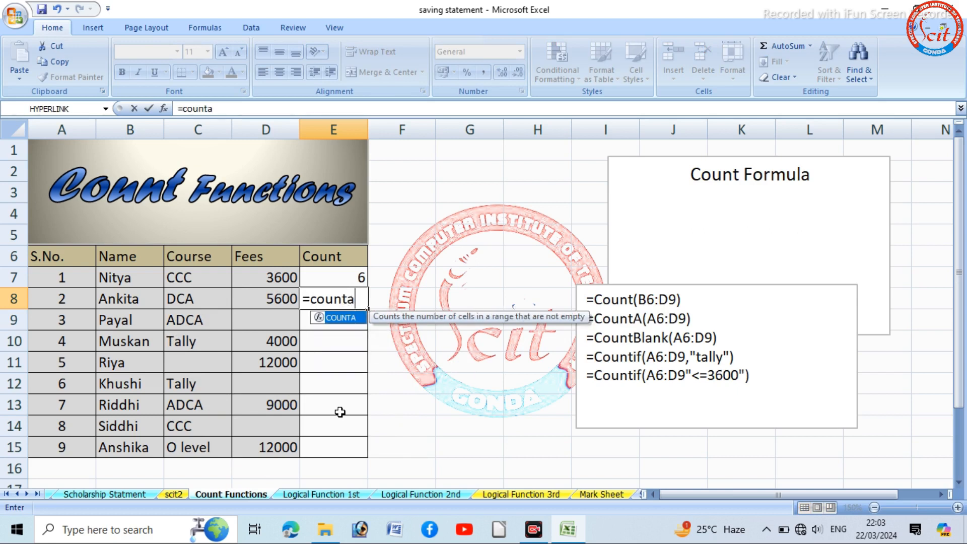
pyautogui.write('(')
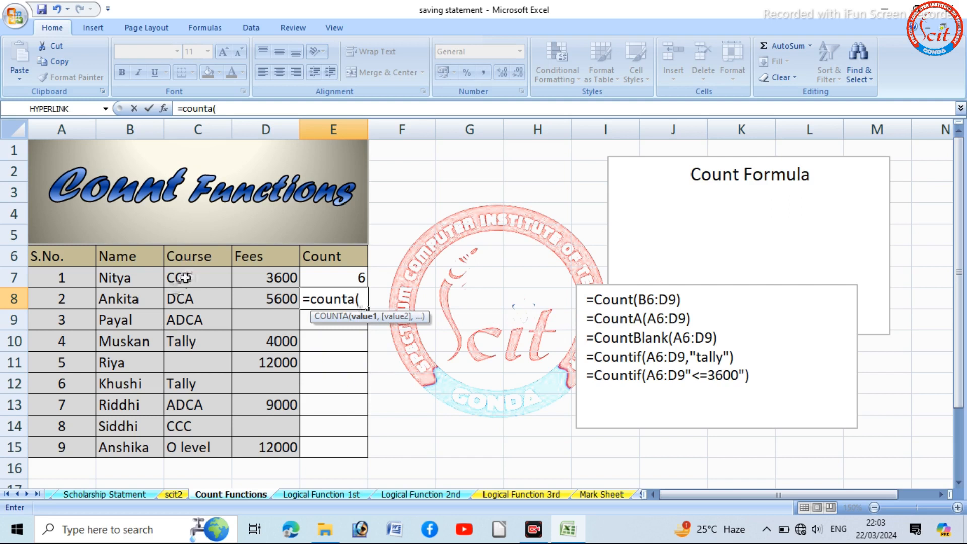
pyautogui.moveTo(185, 277); pyautogui.dragTo(277, 441)
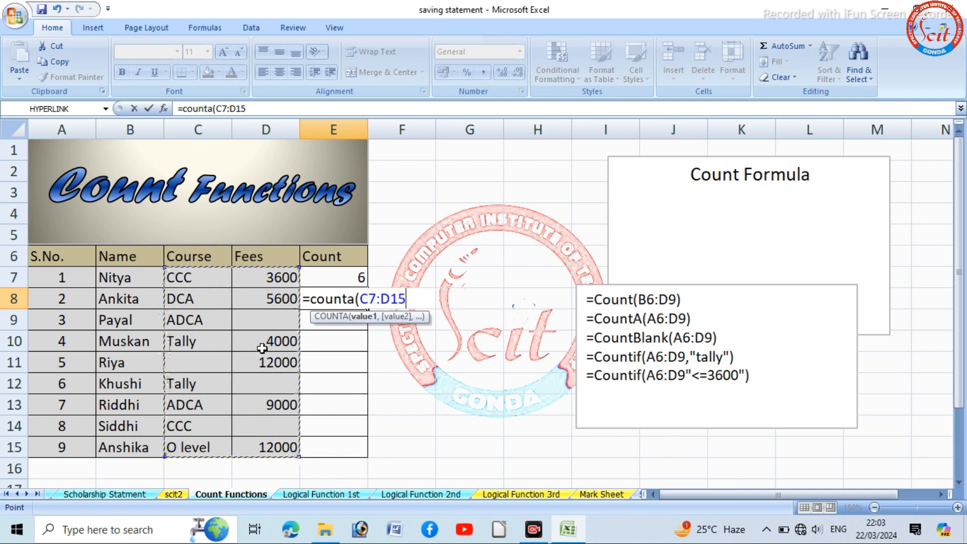
pyautogui.write(')')
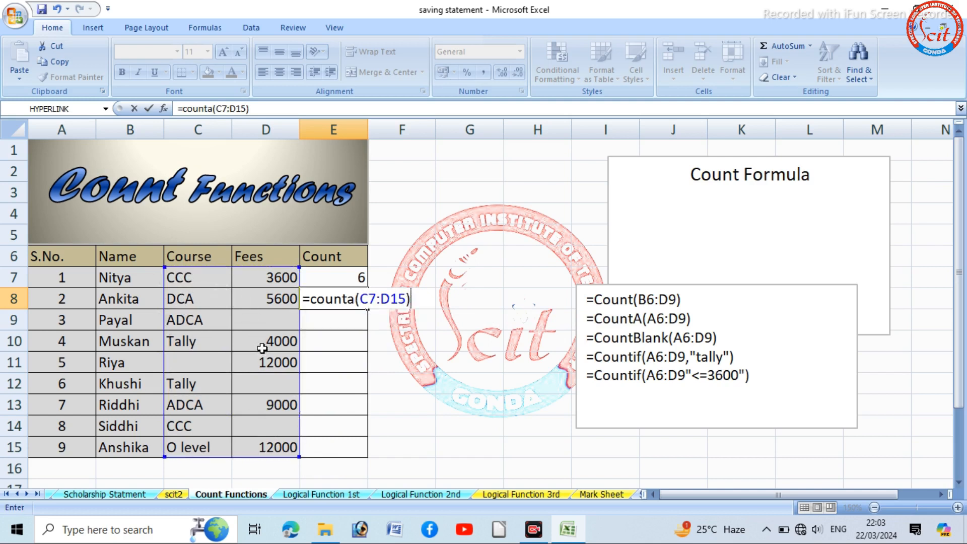
pyautogui.press('Return')
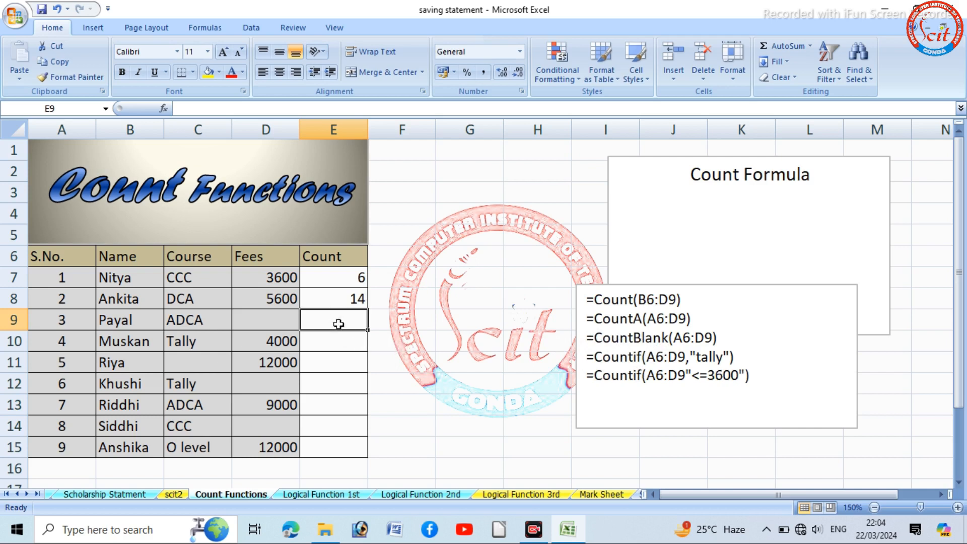
# - Enter a COUNTBLANK formula in cell E9 that counts the empty cells in the range C7:D15
pyautogui.write('=')
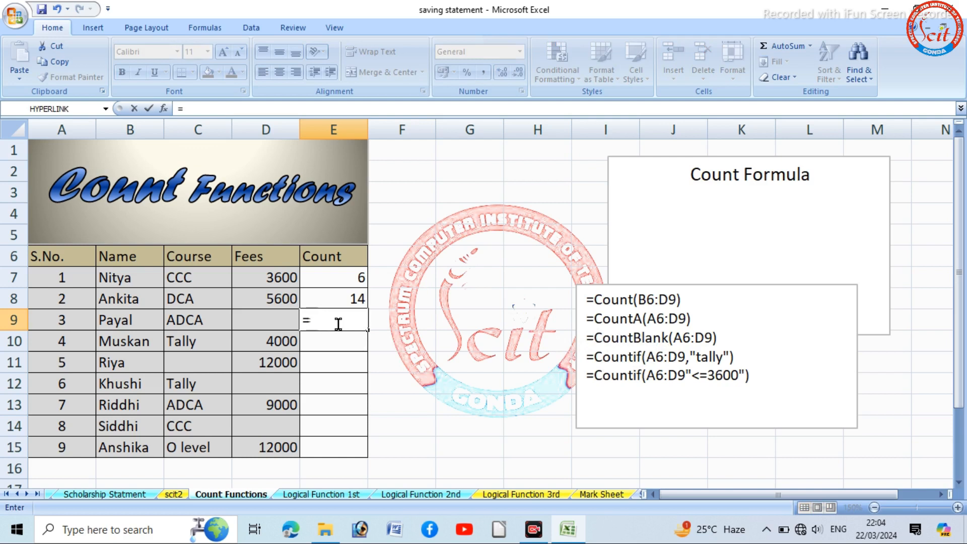
pyautogui.write('count')
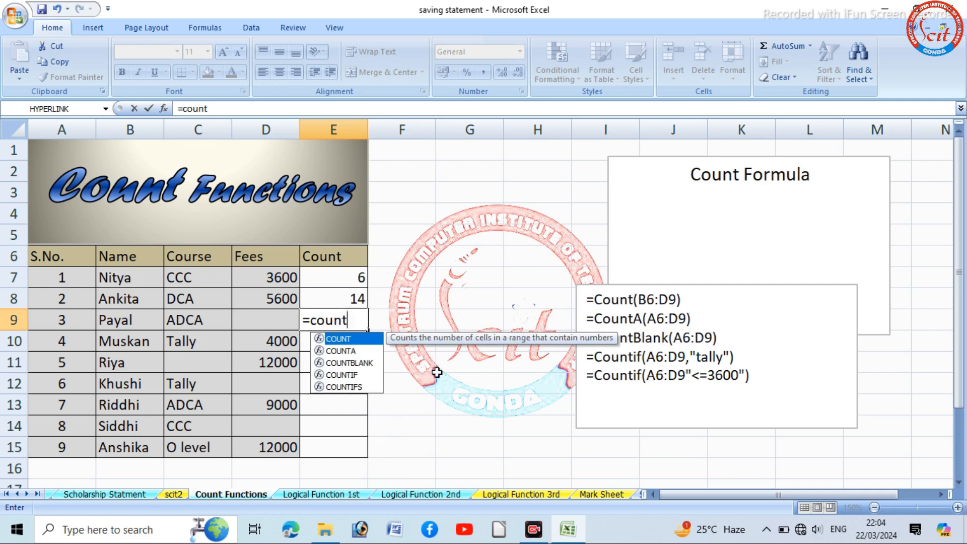
pyautogui.write('blank(')
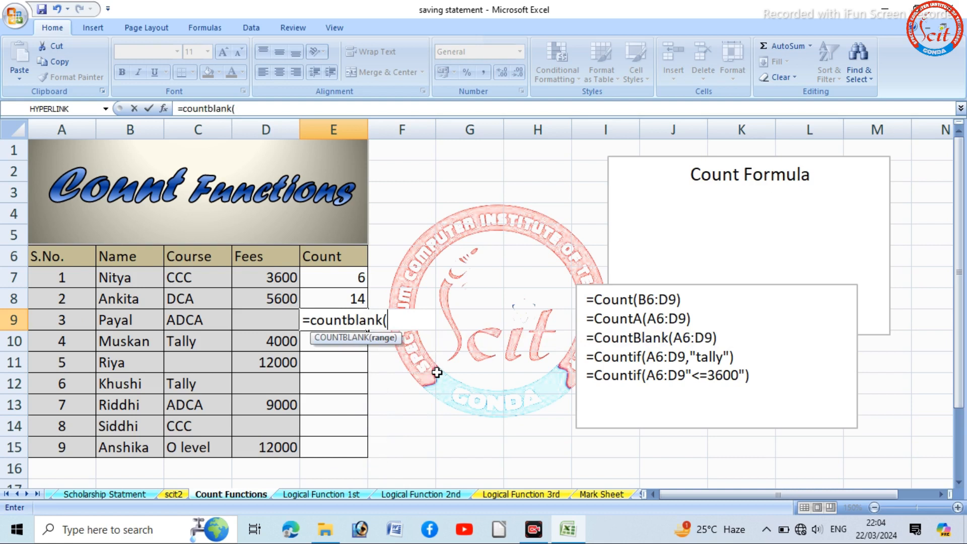
pyautogui.moveTo(191, 277); pyautogui.dragTo(279, 447)
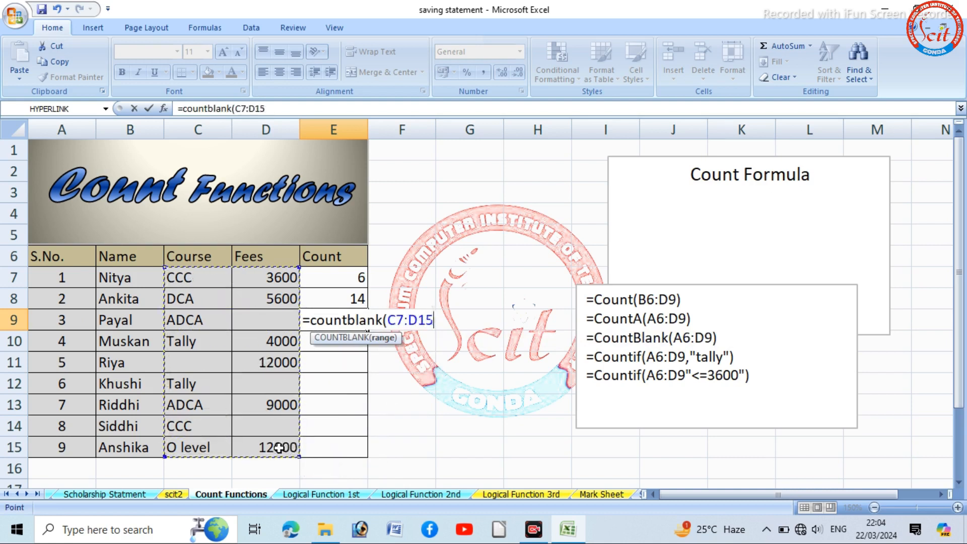
pyautogui.write(')')
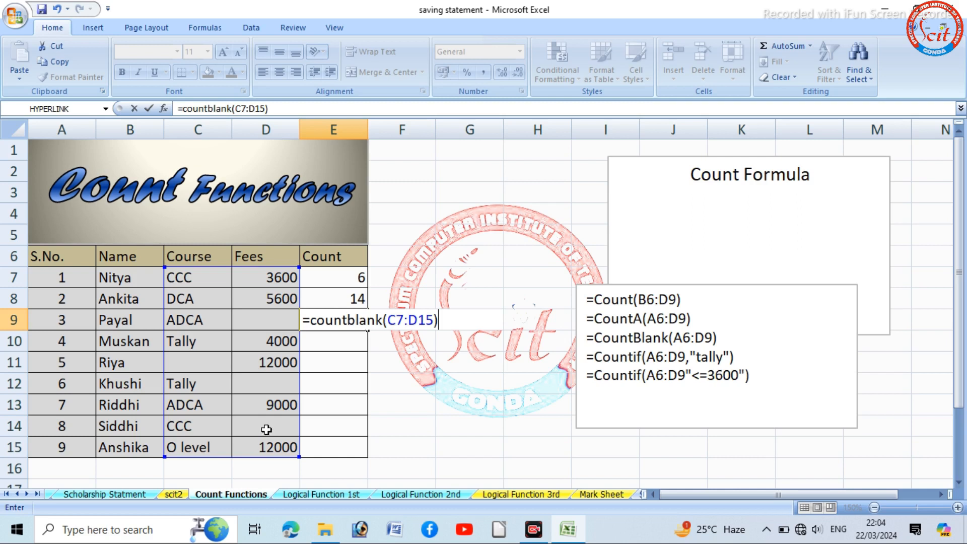
pyautogui.press('Return')
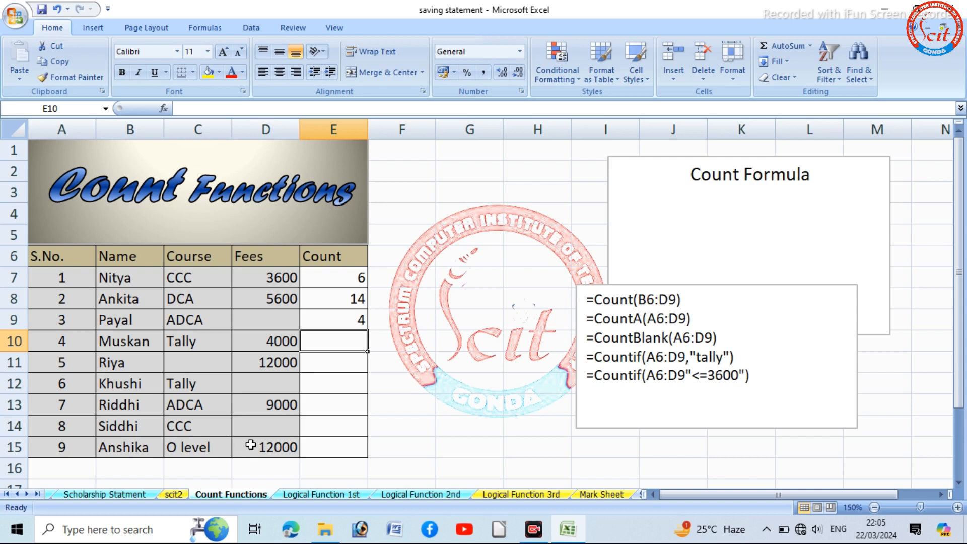
# - Enter a COUNTIF formula in cell E10 that counts the "Tally" entries in the Course range C7:C15
pyautogui.write('=coun')
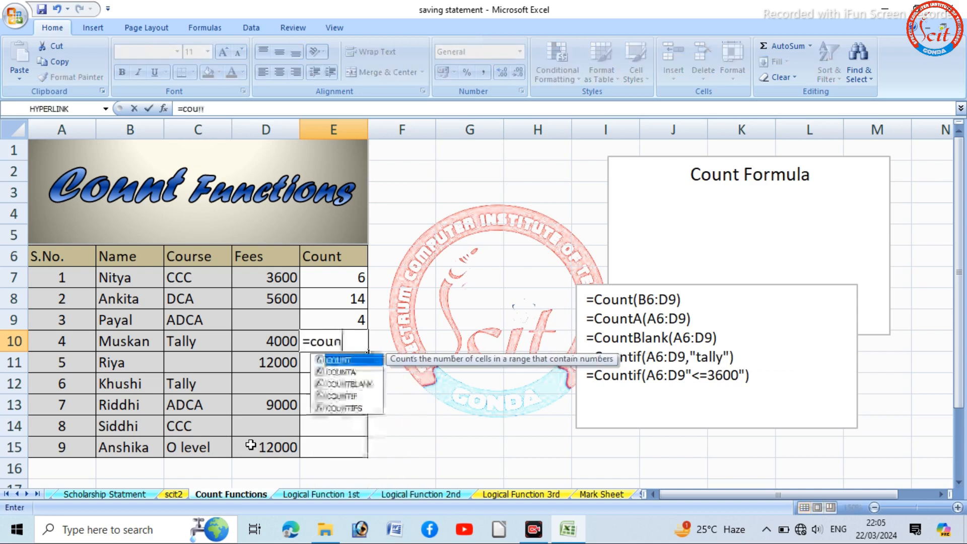
pyautogui.write('tif(')
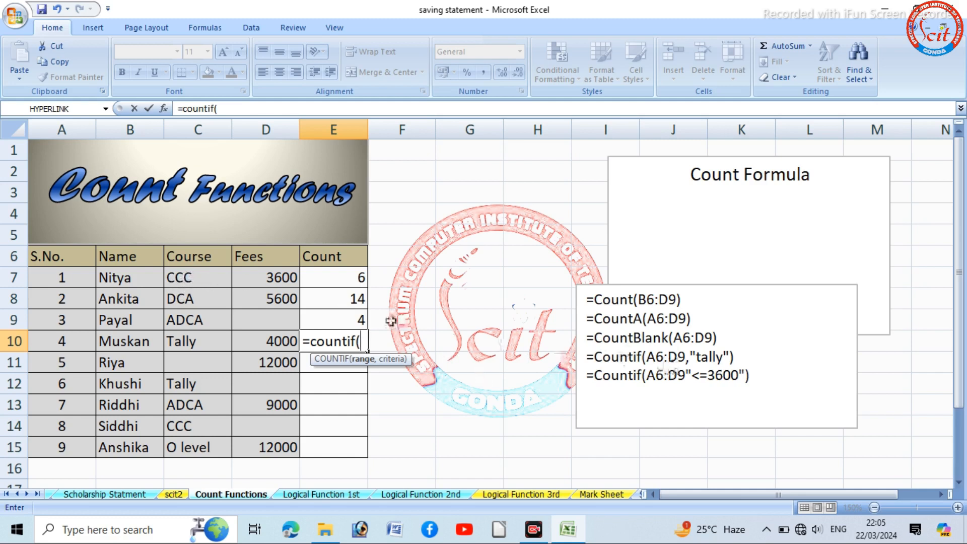
pyautogui.moveTo(210, 274); pyautogui.dragTo(220, 445)
pyautogui.write(',"Tall')
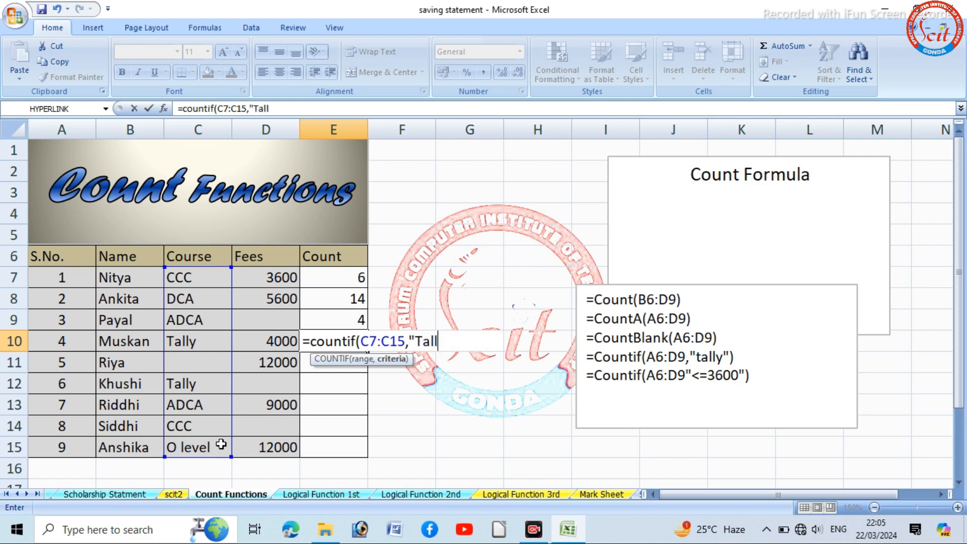
pyautogui.write('y")')
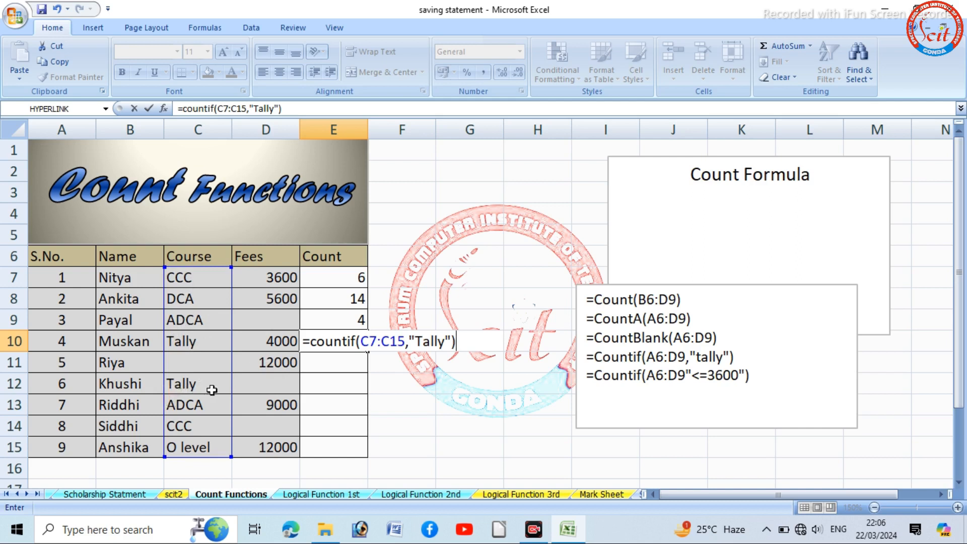
pyautogui.press('Return')
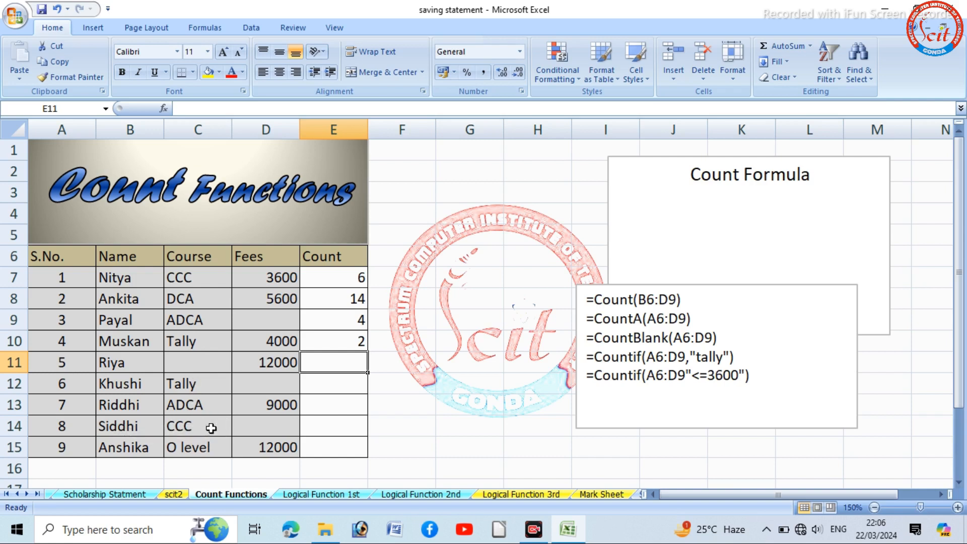
# - Change the course in cell C14 to Tally
pyautogui.click(211, 428)
pyautogui.write('Tally')
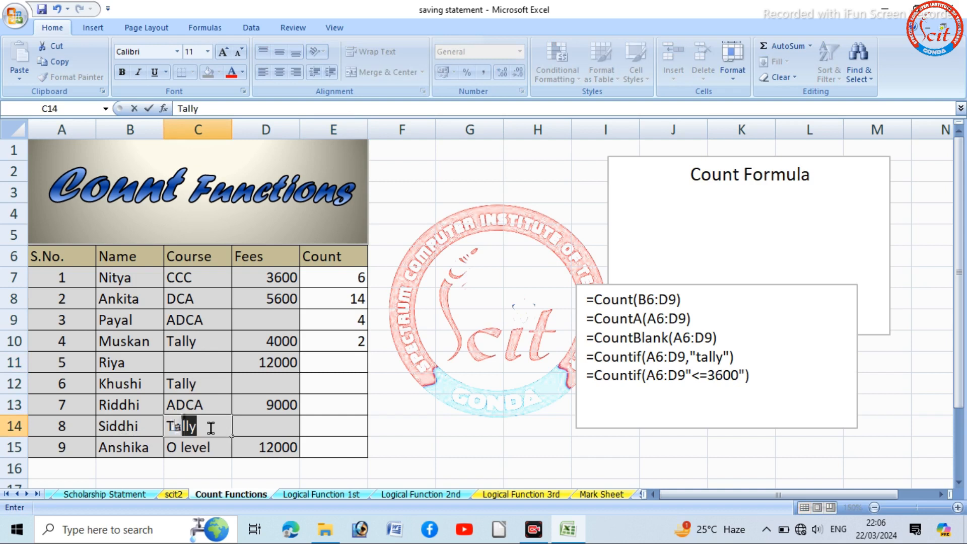
pyautogui.click(356, 429)
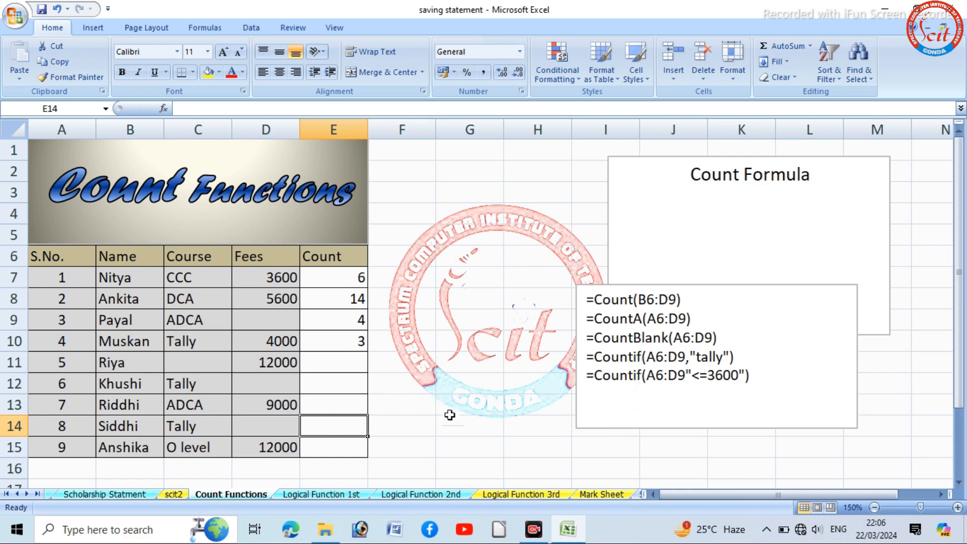
# - Change the criterion of the last Countif example in the formula text box to "<=5000"
pyautogui.click(335, 366)
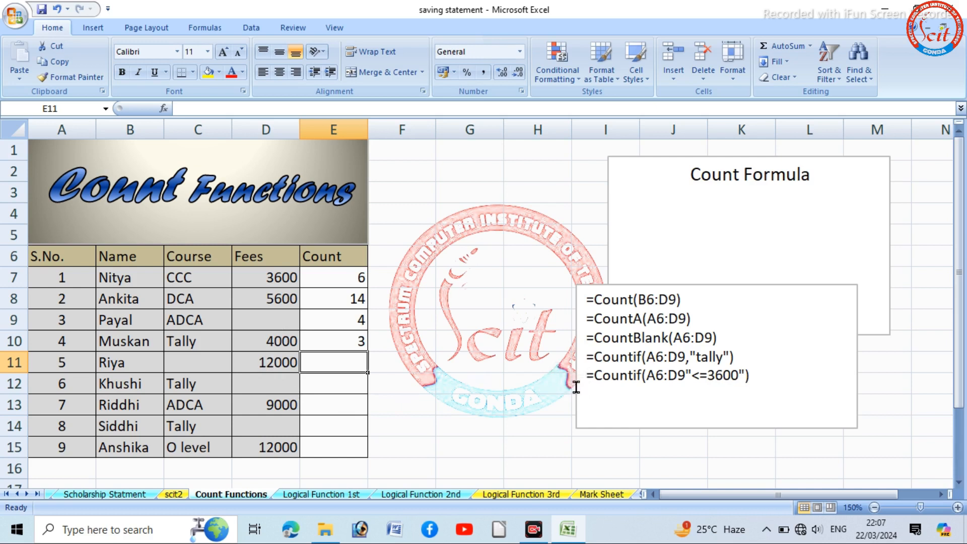
pyautogui.click(718, 376)
pyautogui.press('Delete')
pyautogui.press('BackSpace')
pyautogui.write('50')
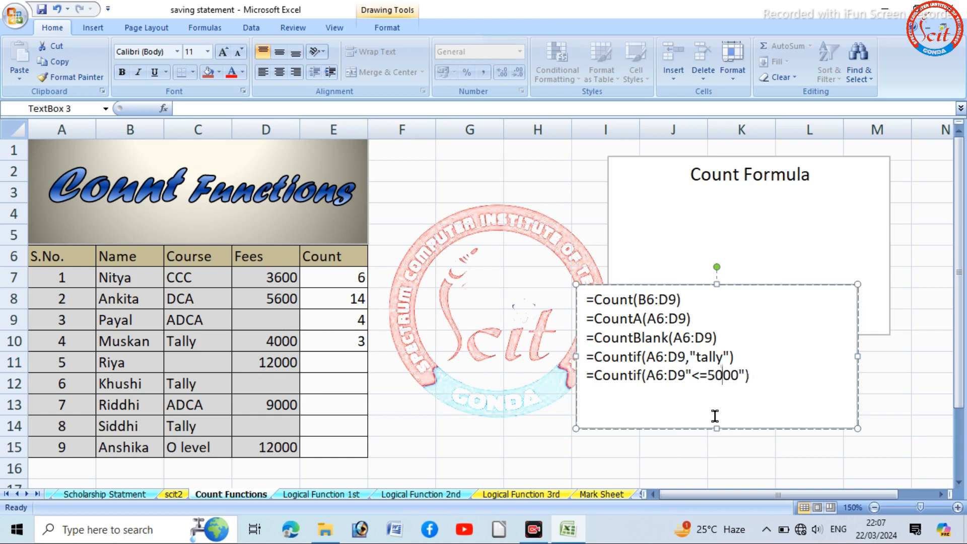
# - Enter a COUNTIF formula in cell E11 that counts values matching "<=5000" in the Fees range D7:D15
pyautogui.click(345, 366)
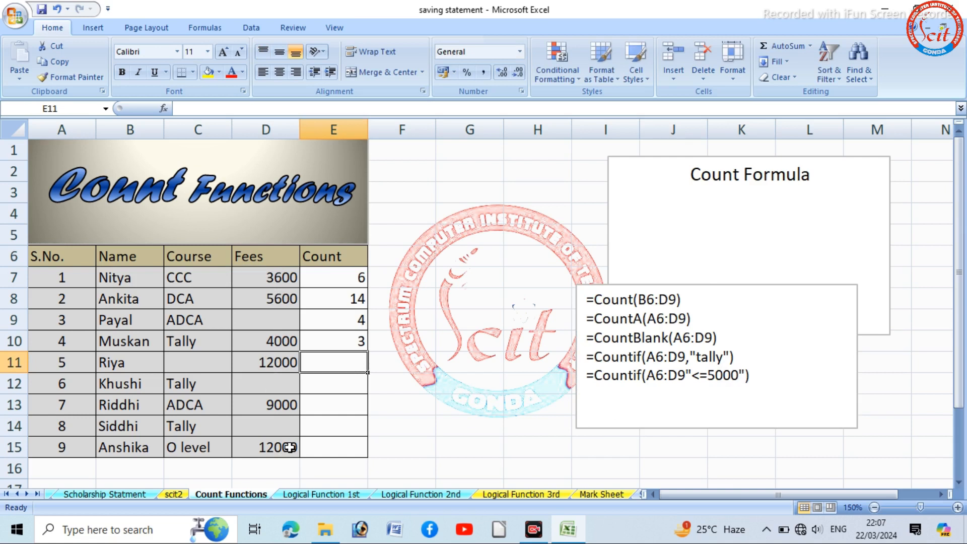
pyautogui.write('=')
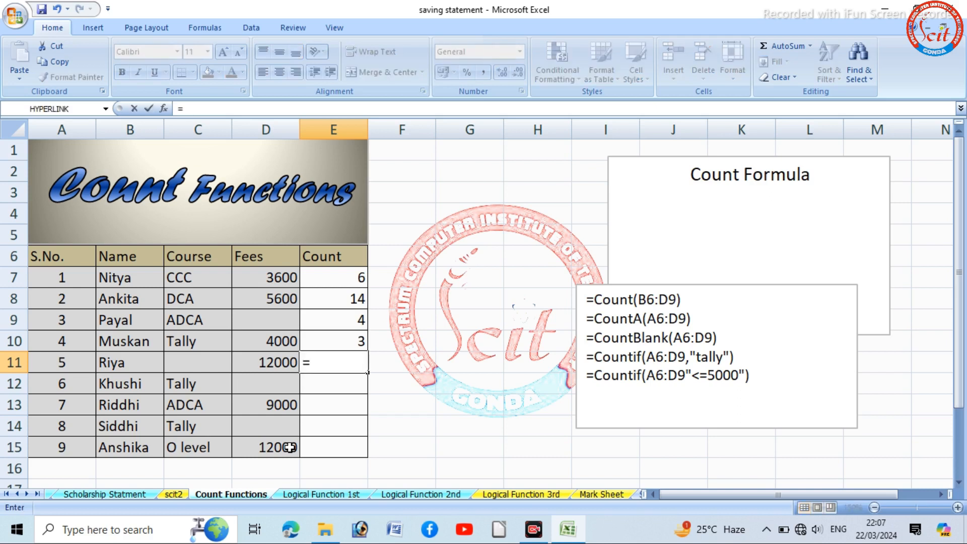
pyautogui.write('countif(')
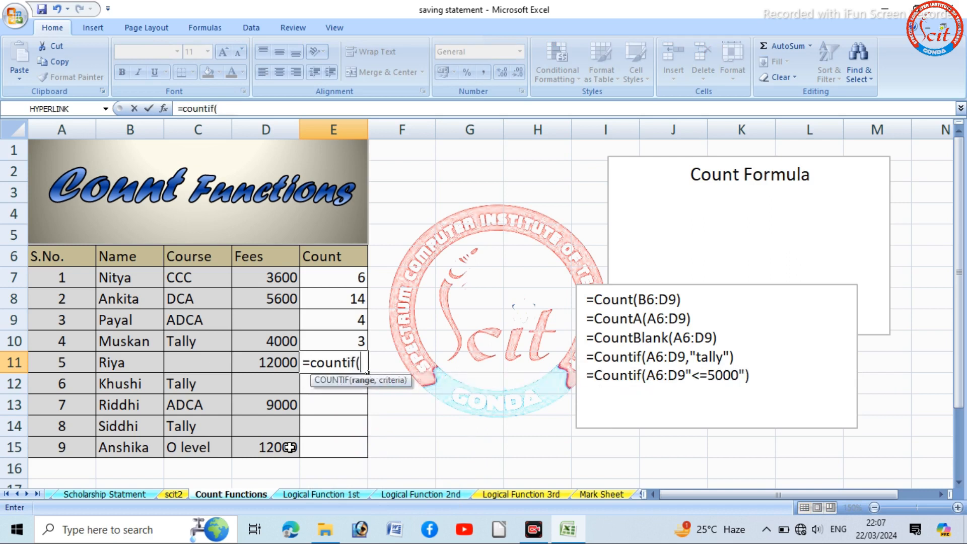
pyautogui.moveTo(267, 276); pyautogui.dragTo(291, 441)
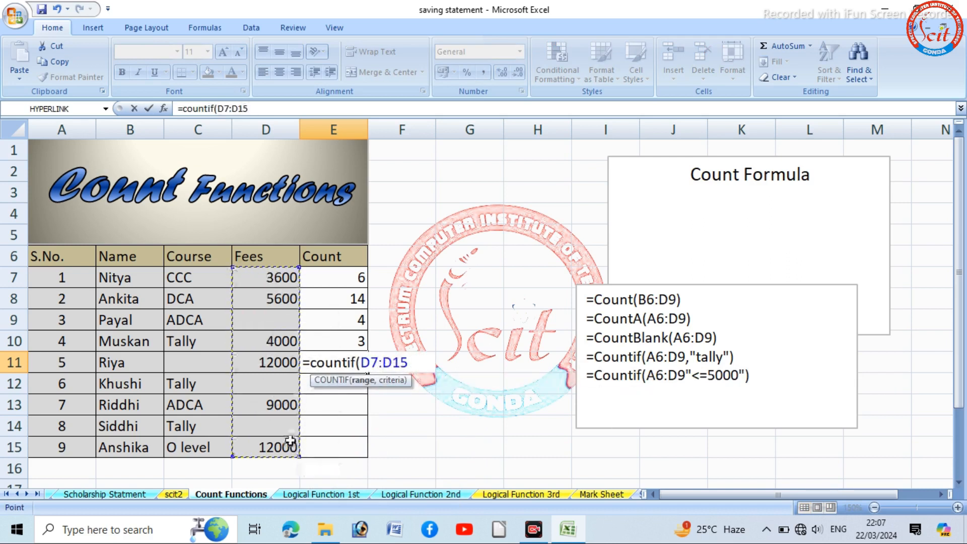
pyautogui.write(',')
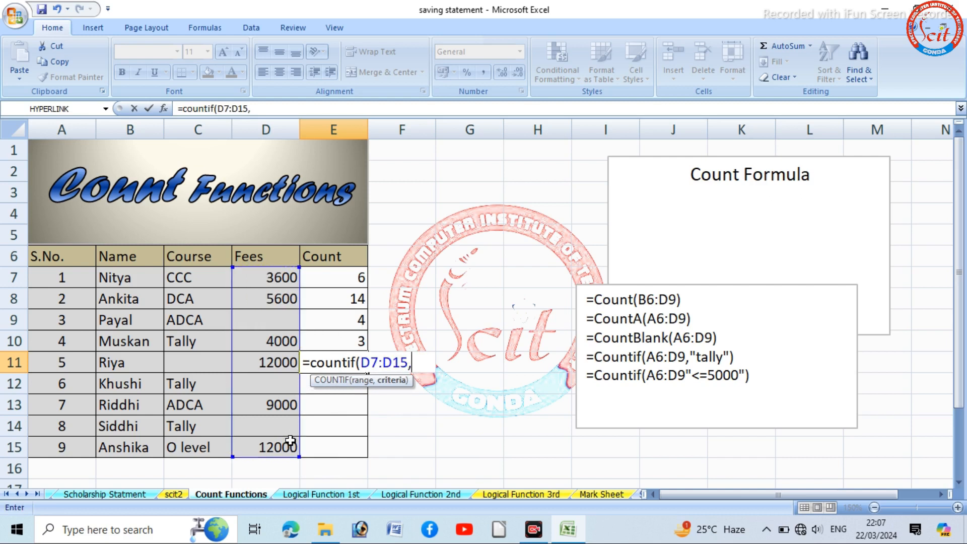
pyautogui.write('"<=5000')
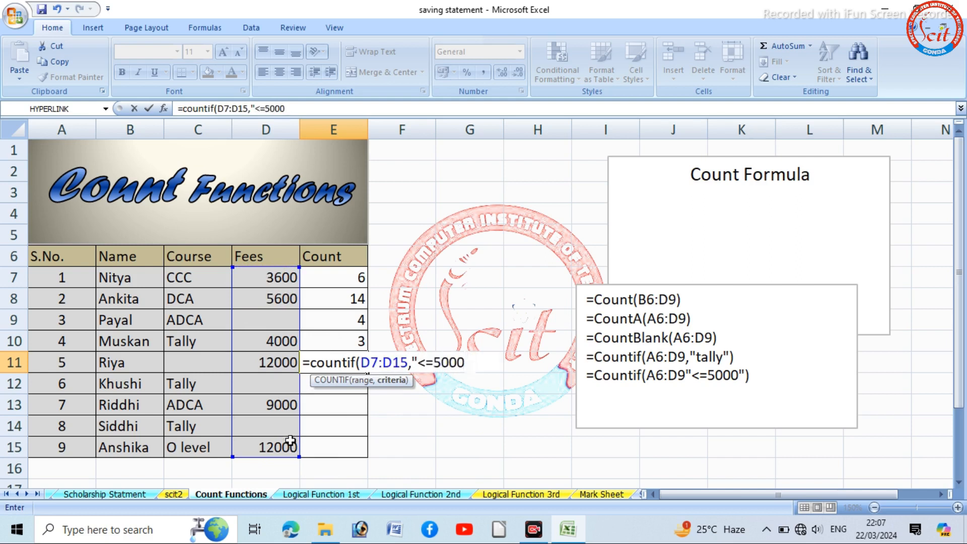
pyautogui.write('")')
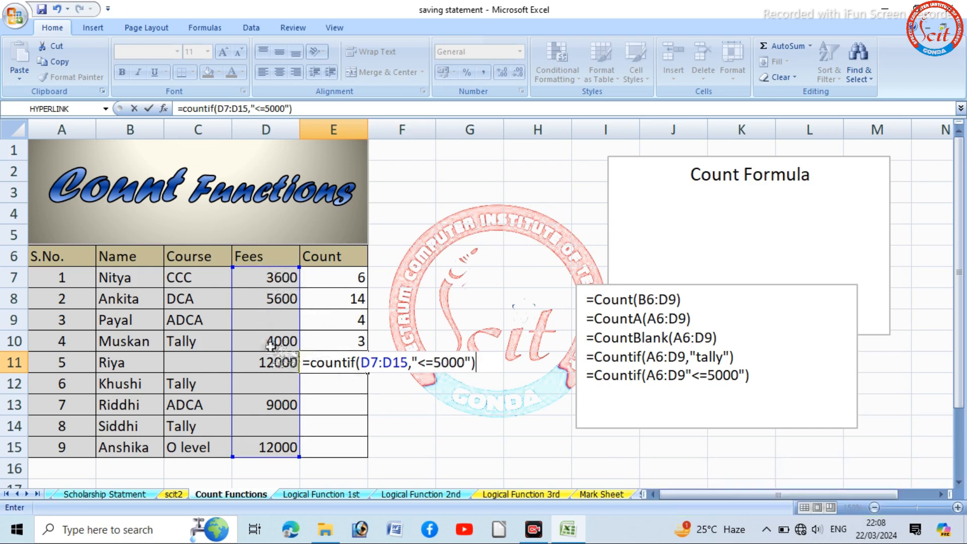
pyautogui.press('Return')
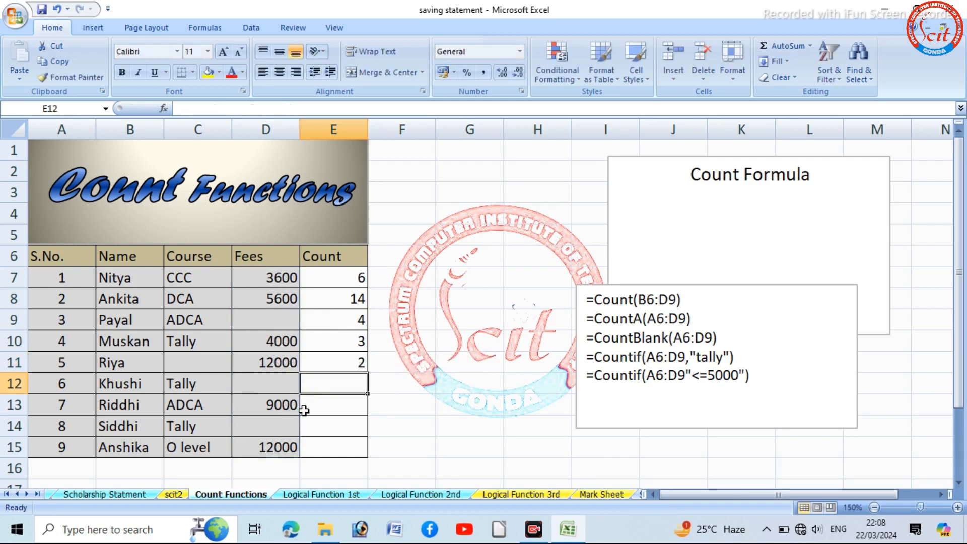